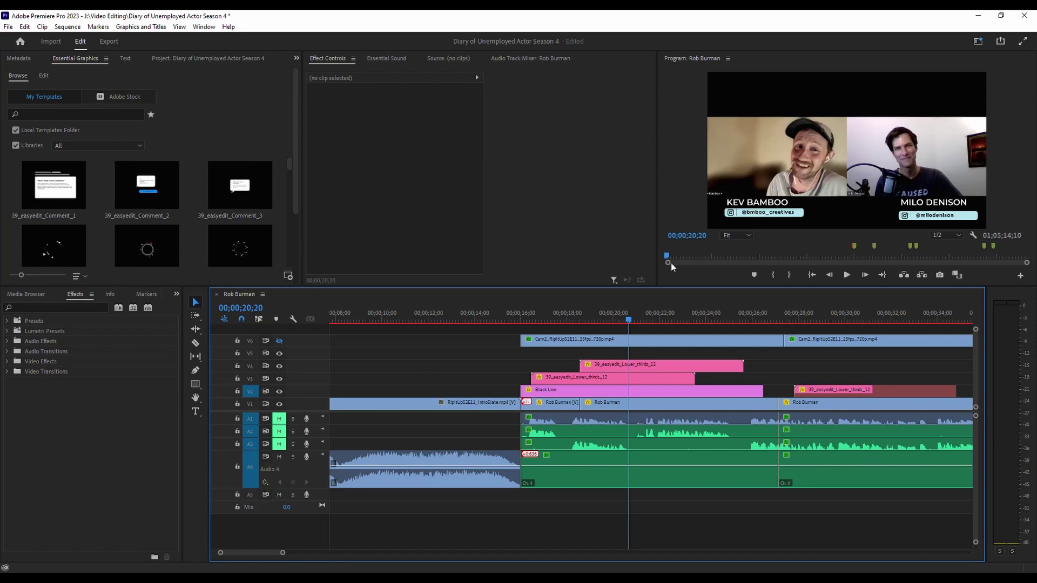
Review the lower-third animations in the edit and park the playhead at 20;14.
{"action": "left_click_drag", "start_coordinate": [630, 318], "coordinate": [649, 351]}
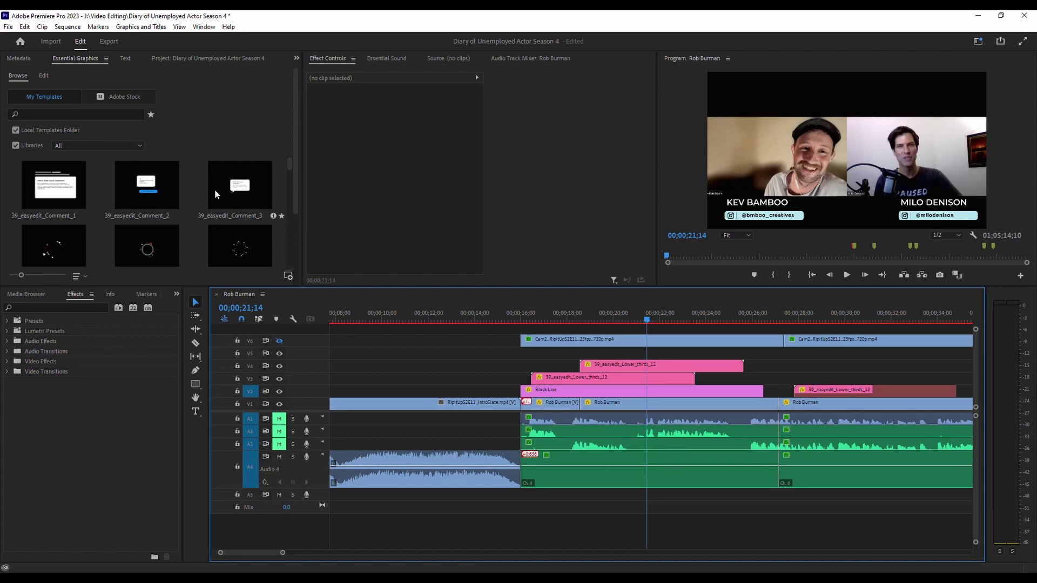
{"action": "left_click_drag", "start_coordinate": [646, 319], "coordinate": [623, 320]}
{"action": "left_click", "coordinate": [165, 86]}
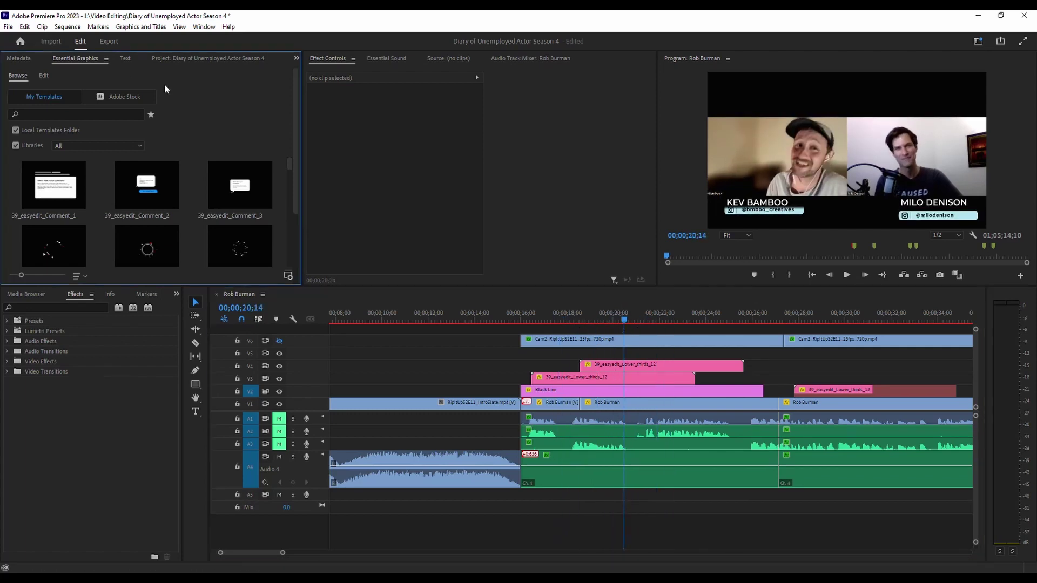
Create a new 1920x1080 29.97 fps sequence named 'Social Media Pop Out'.
{"action": "left_click", "coordinate": [196, 58]}
{"action": "right_click", "coordinate": [144, 180]}
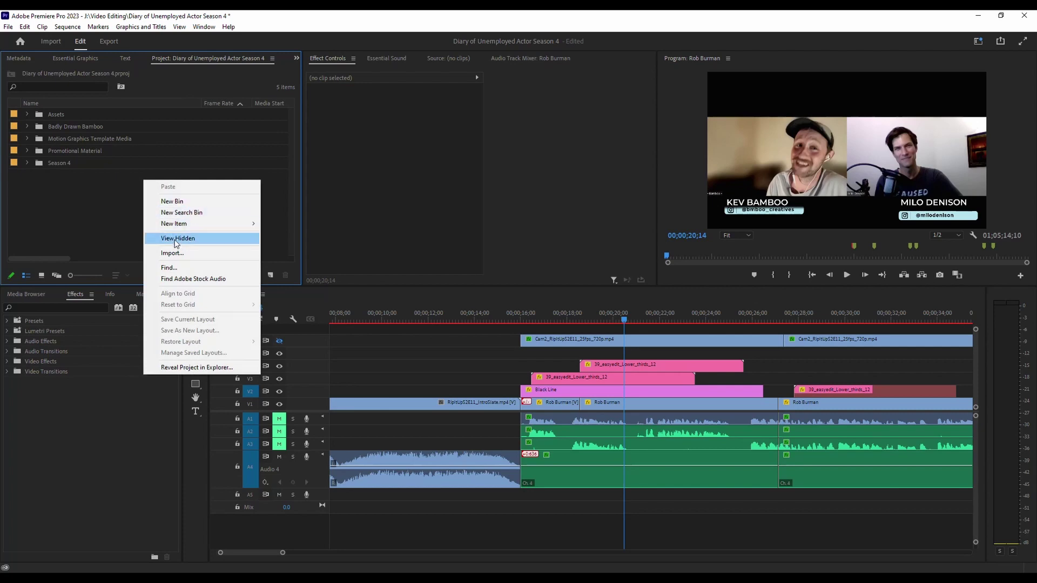
{"action": "mouse_move", "coordinate": [257, 227]}
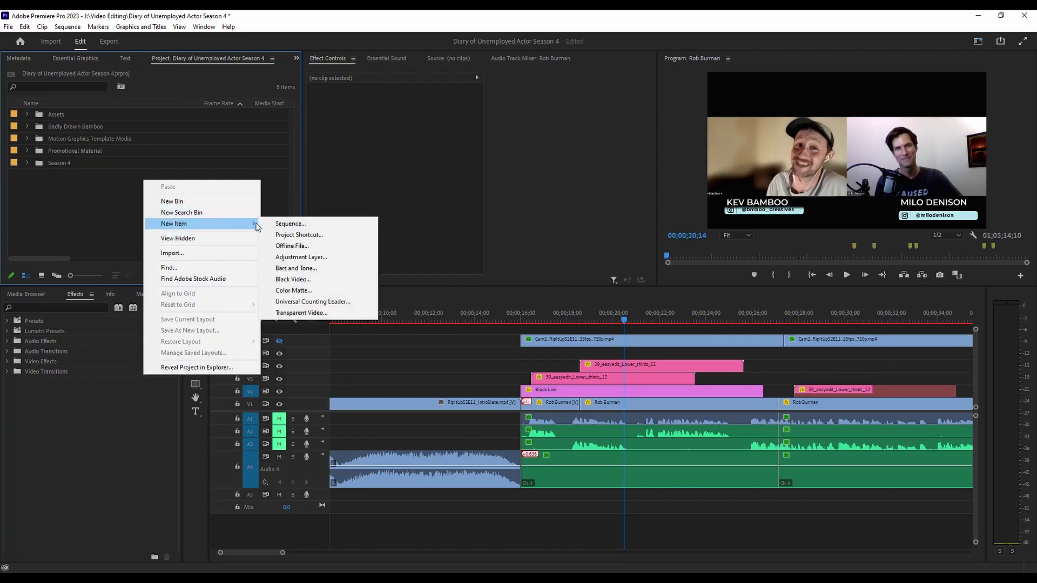
{"action": "left_click", "coordinate": [291, 225]}
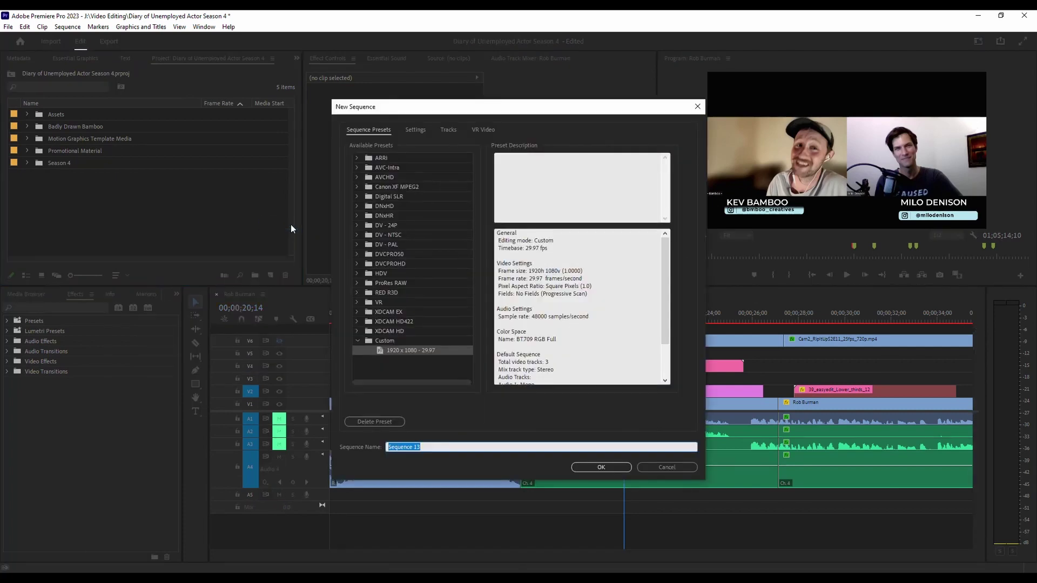
{"action": "type", "text": "Social Media Pop Out"}
{"action": "left_click", "coordinate": [590, 467]}
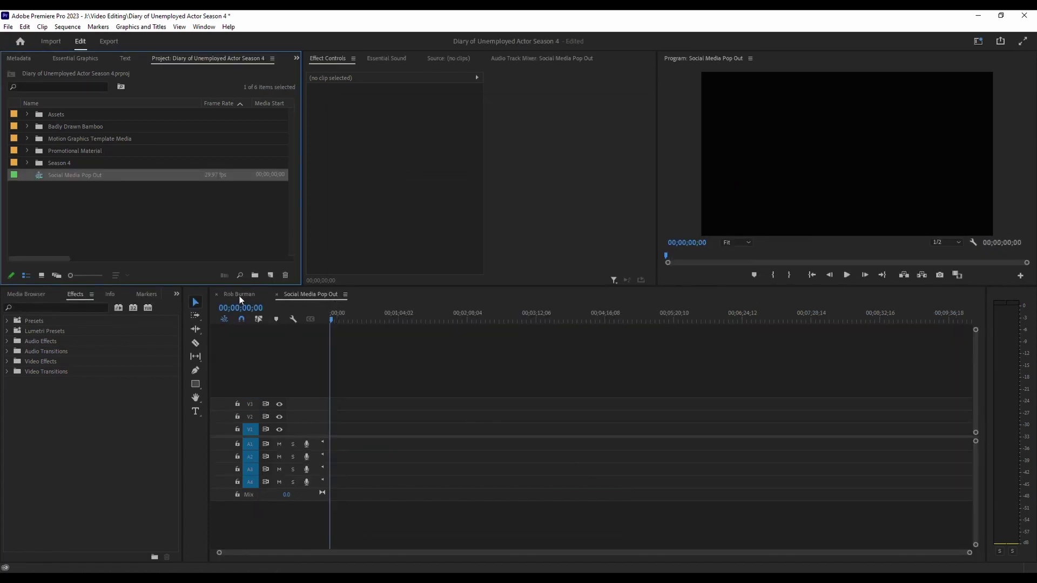
{"action": "left_click", "coordinate": [238, 293]}
{"action": "key", "text": "Right"}
{"action": "key", "text": "Right"}
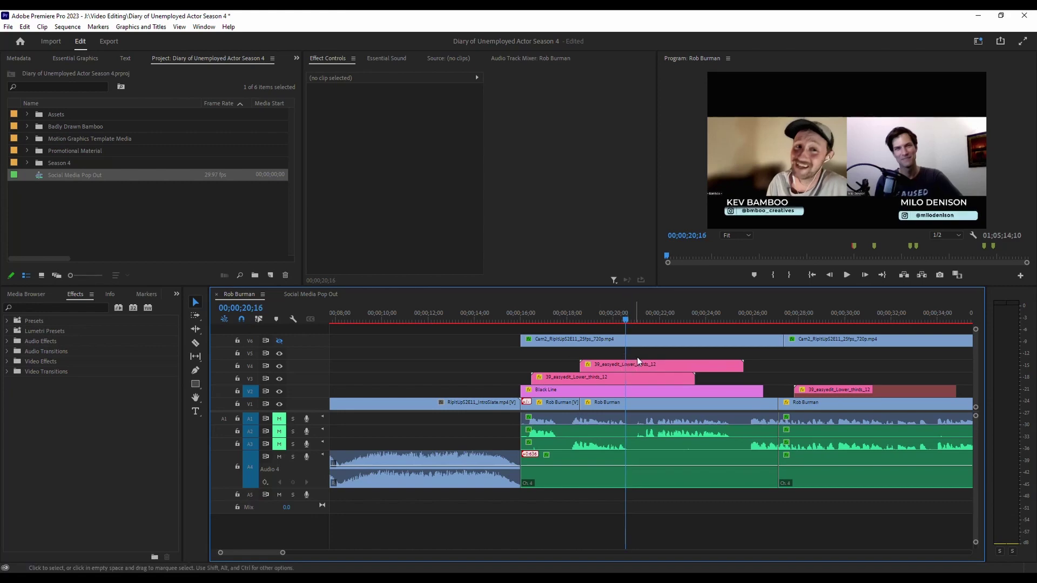
{"action": "left_click", "coordinate": [638, 377]}
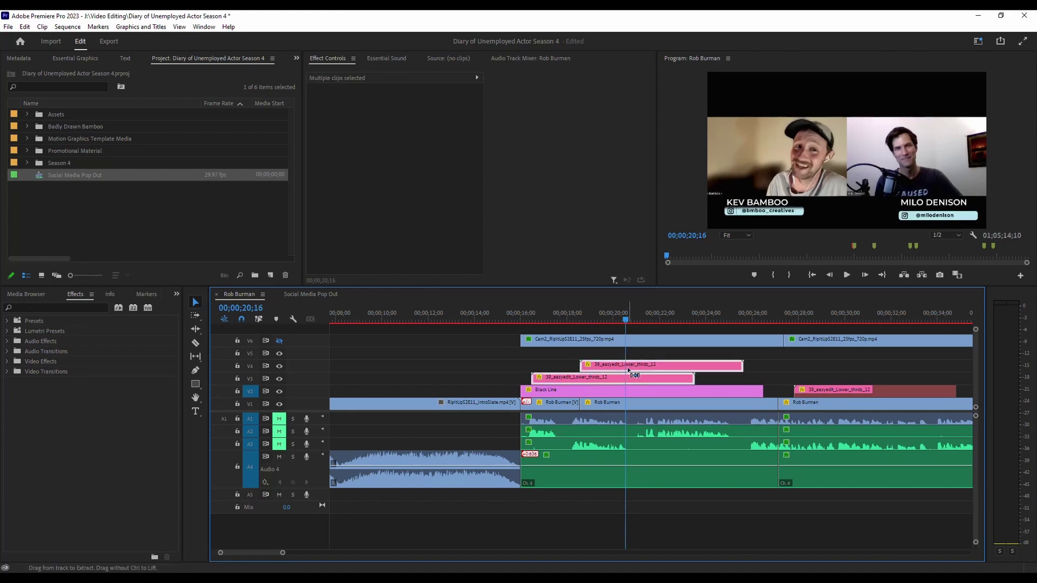
{"action": "left_click", "coordinate": [324, 296]}
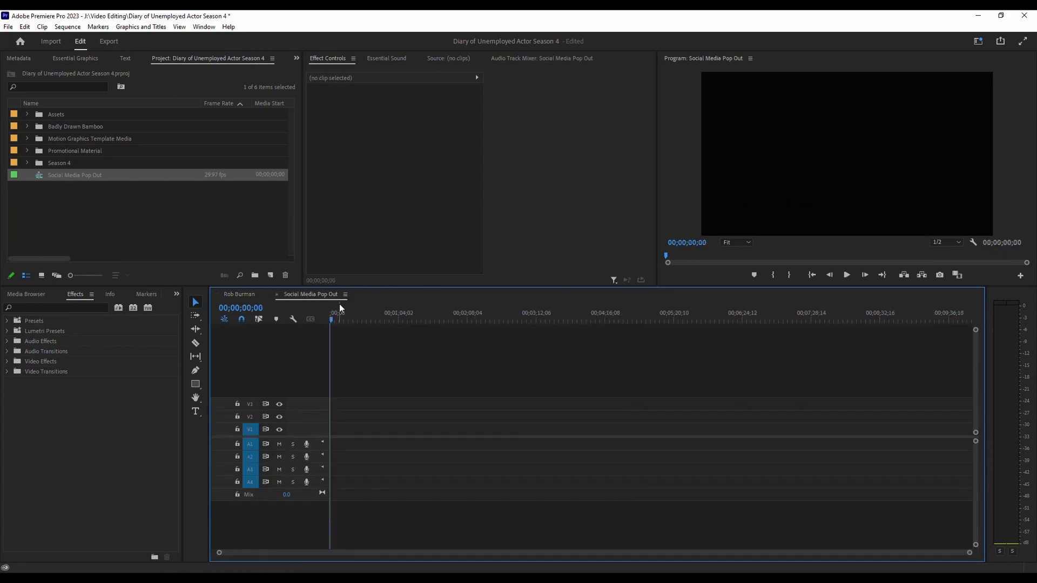
{"action": "key", "text": "ctrl+v"}
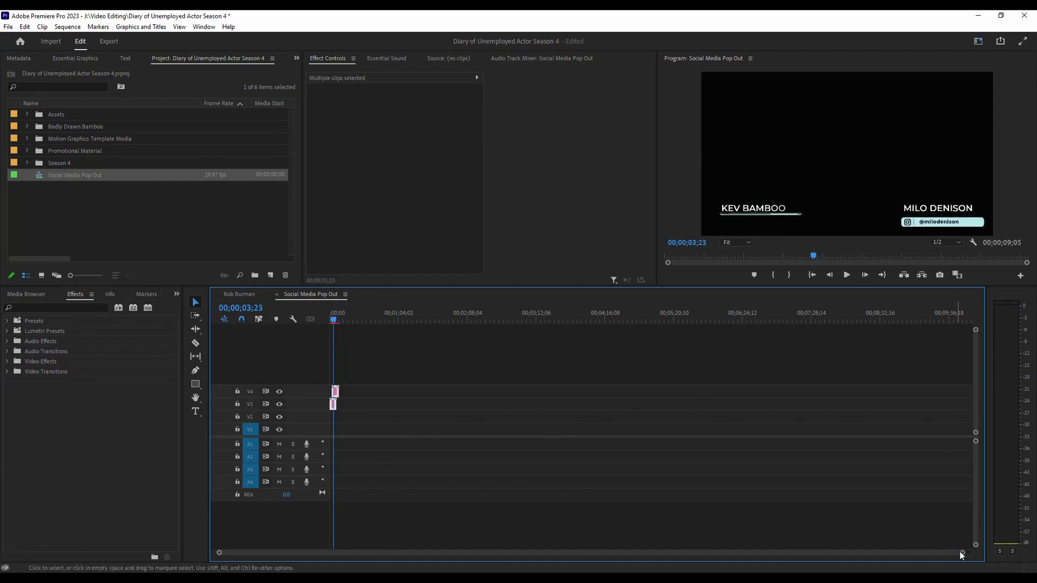
Add the Lower_thirds_10 motion graphics template to track V2 and preview it.
{"action": "left_click_drag", "start_coordinate": [962, 553], "coordinate": [351, 553]}
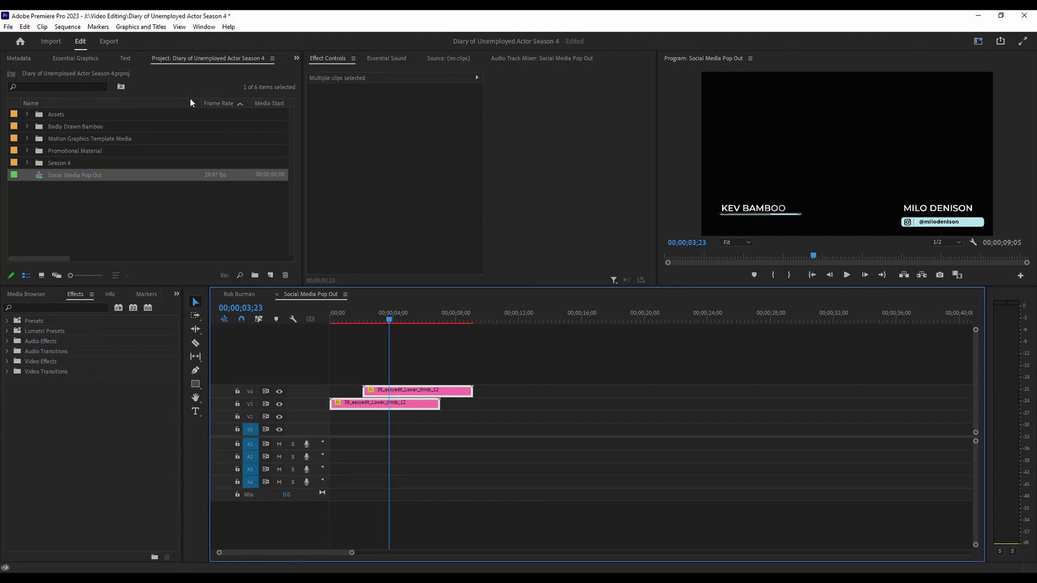
{"action": "left_click", "coordinate": [86, 60]}
{"action": "scroll", "coordinate": [136, 235], "scroll_direction": "down", "scroll_amount": 1}
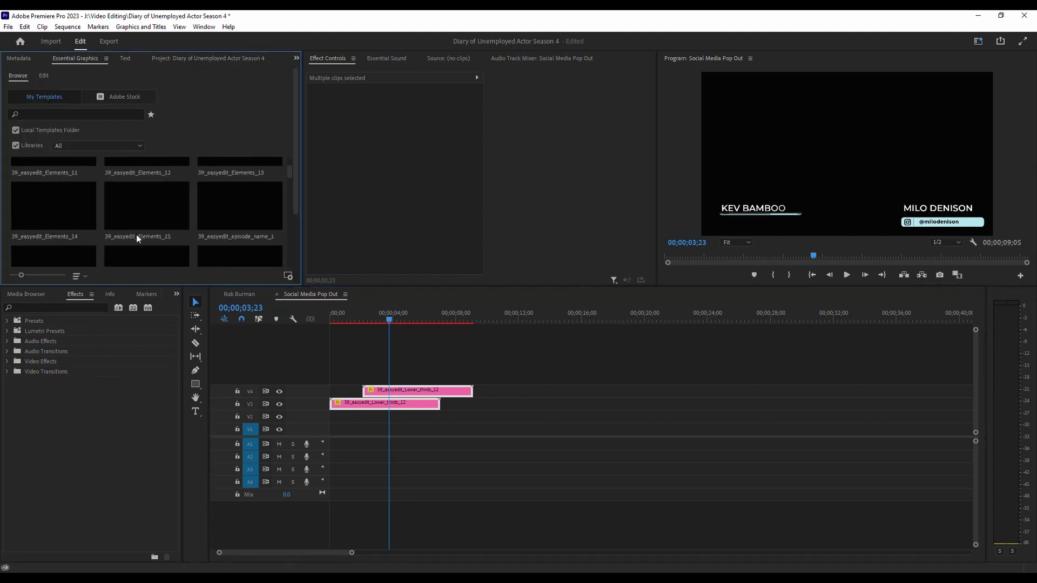
{"action": "scroll", "coordinate": [137, 234], "scroll_direction": "down", "scroll_amount": 5}
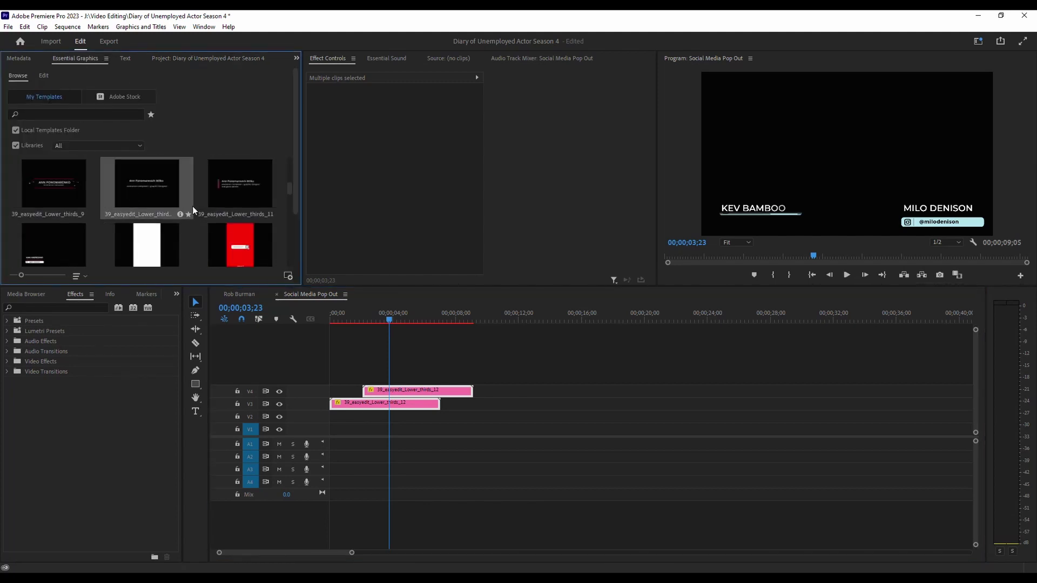
{"action": "left_click_drag", "start_coordinate": [191, 205], "coordinate": [510, 419]}
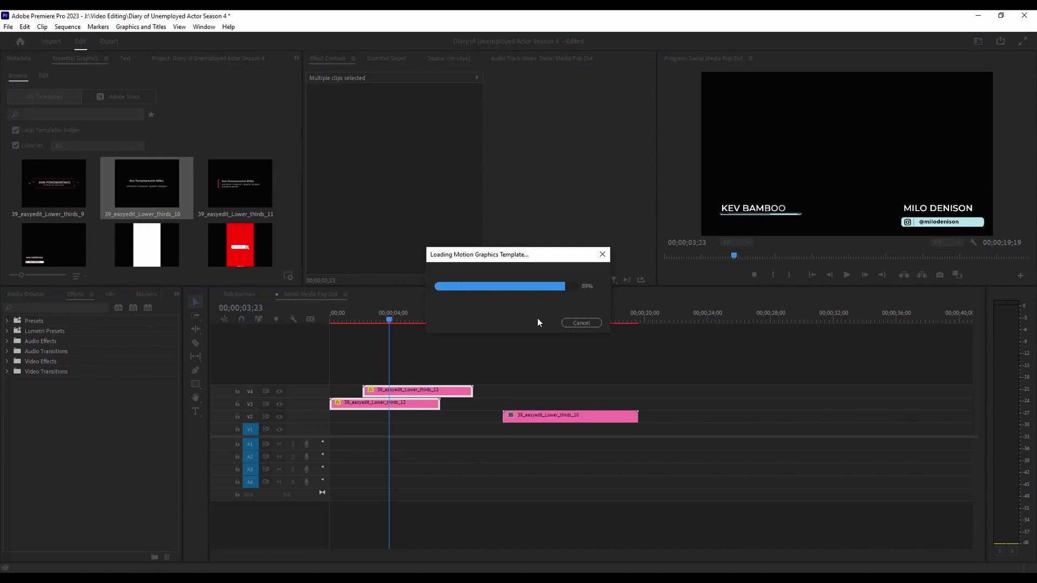
{"action": "left_click_drag", "start_coordinate": [539, 321], "coordinate": [563, 318]}
Delete the Lower_thirds_10 test clip and scrub through the pasted lower thirds.
{"action": "left_click", "coordinate": [557, 416]}
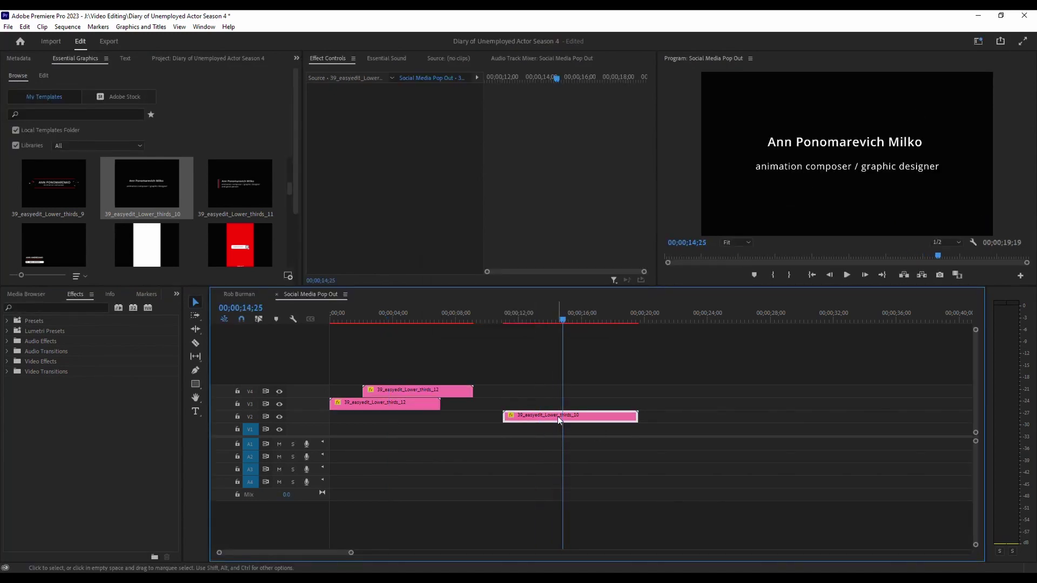
{"action": "key", "text": "Delete"}
{"action": "left_click_drag", "start_coordinate": [414, 312], "coordinate": [373, 324]}
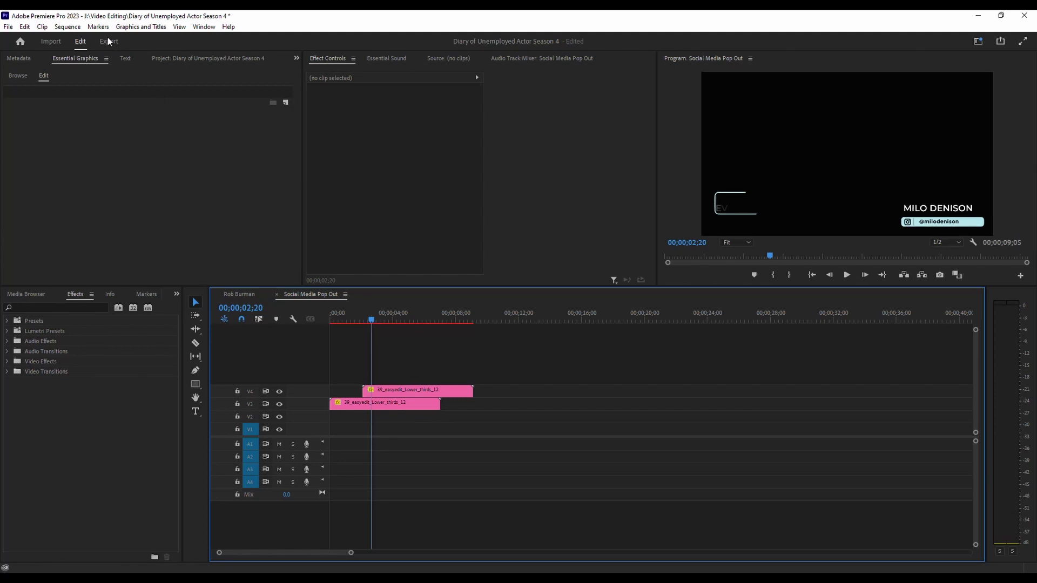
Open export settings for the Social Media Pop Out sequence and set the format to QuickTime.
{"action": "left_click", "coordinate": [184, 60]}
{"action": "left_click", "coordinate": [82, 177]}
{"action": "right_click", "coordinate": [83, 178]}
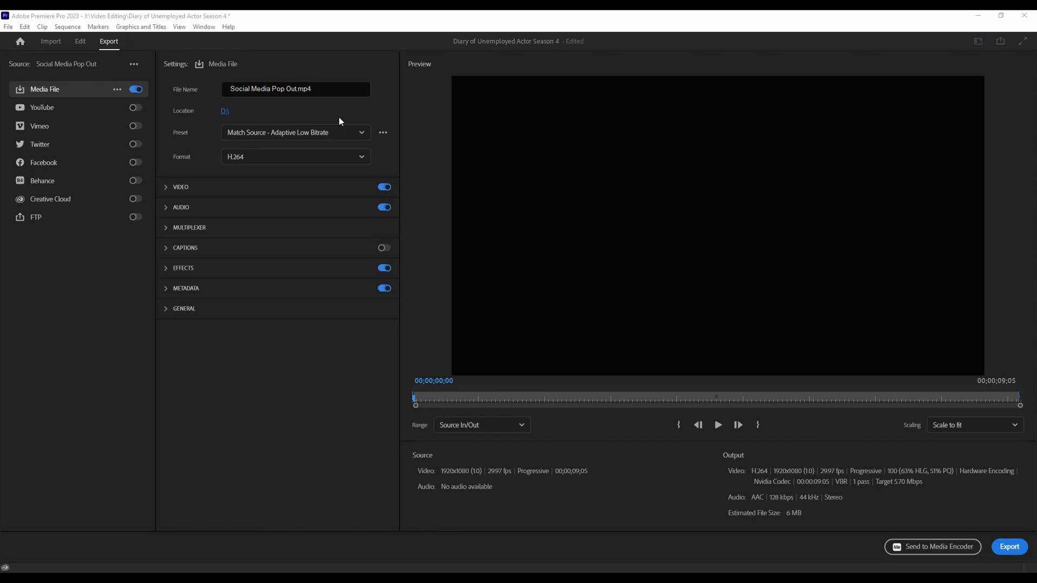
{"action": "left_click", "coordinate": [267, 158]}
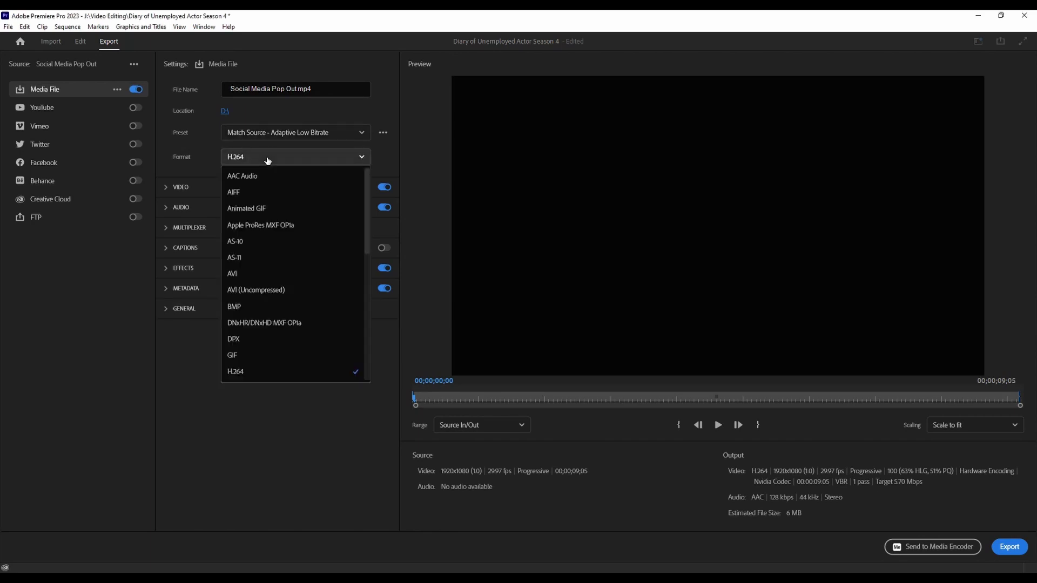
{"action": "scroll", "coordinate": [274, 224], "scroll_direction": "down", "scroll_amount": 6}
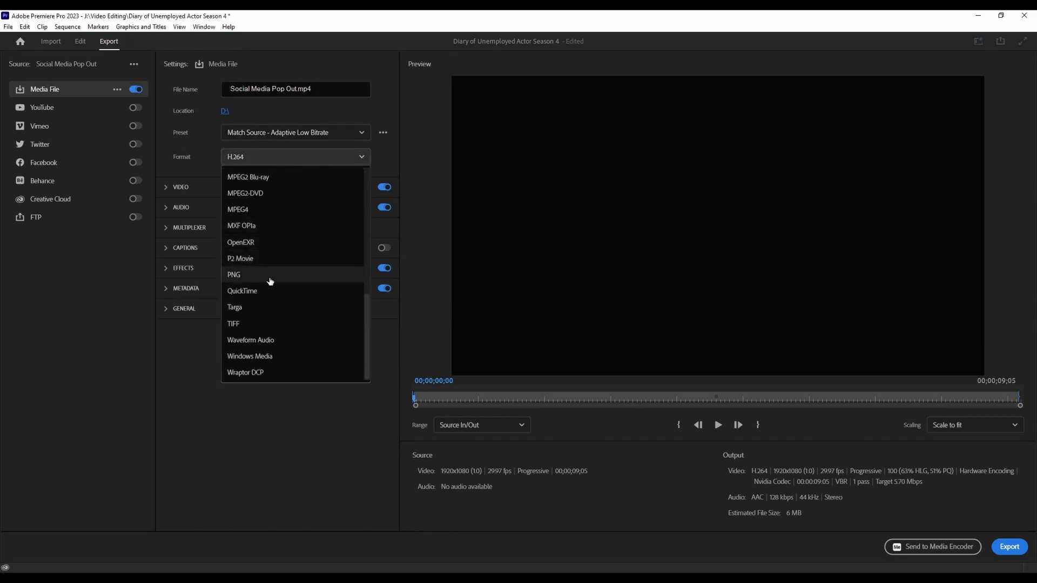
{"action": "left_click", "coordinate": [268, 292]}
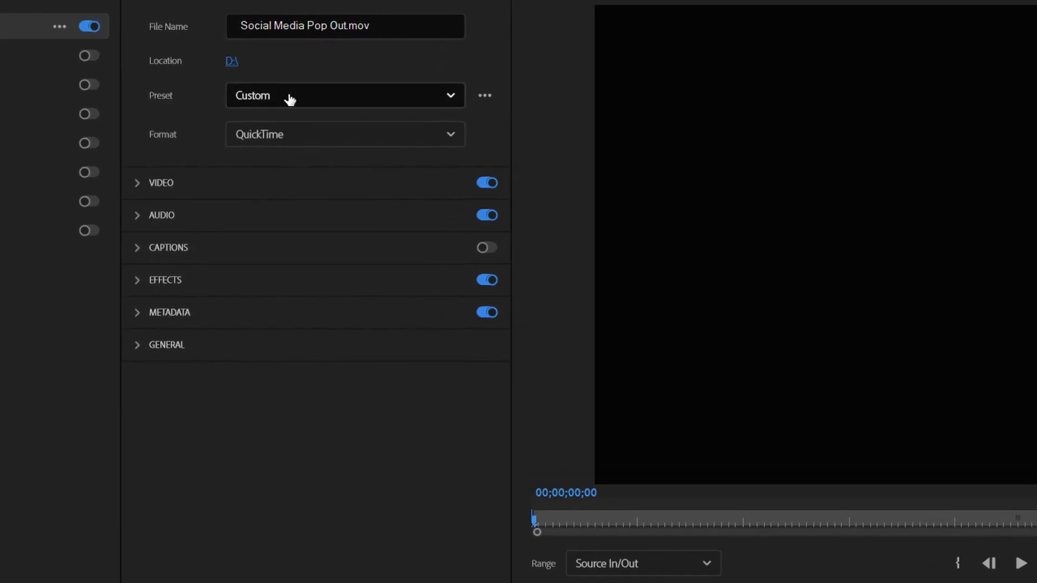
Choose the QuickTime Apple ProRes 4444 with alpha preset from the full preset list.
{"action": "left_click", "coordinate": [290, 98]}
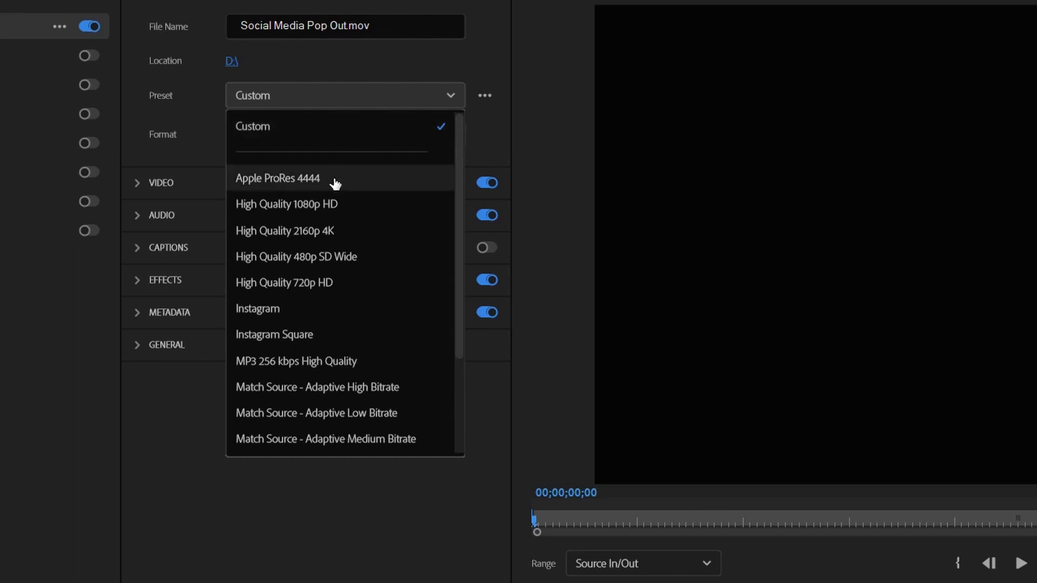
{"action": "scroll", "coordinate": [337, 184], "scroll_direction": "down", "scroll_amount": 3}
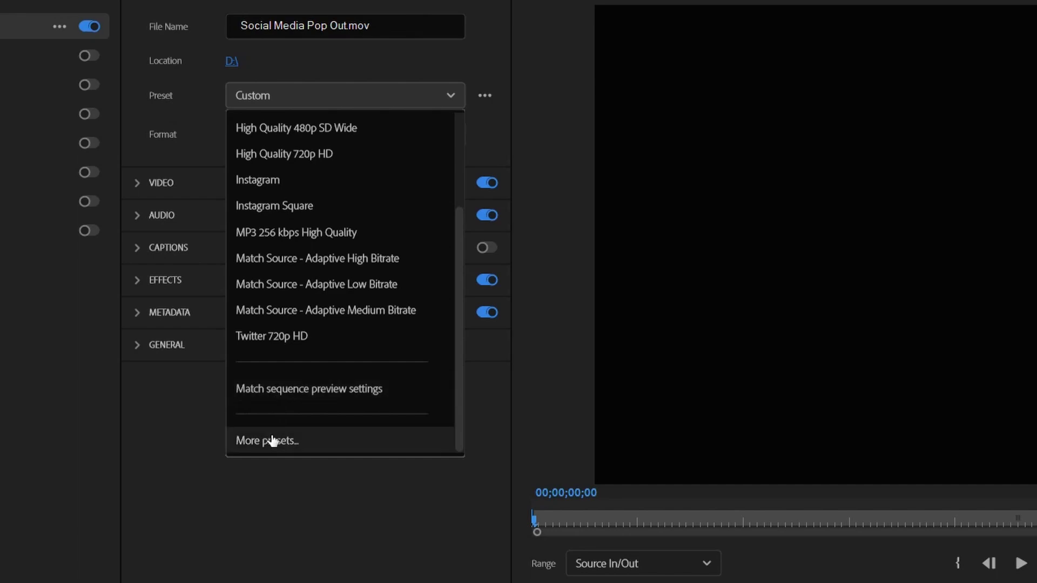
{"action": "left_click", "coordinate": [302, 439]}
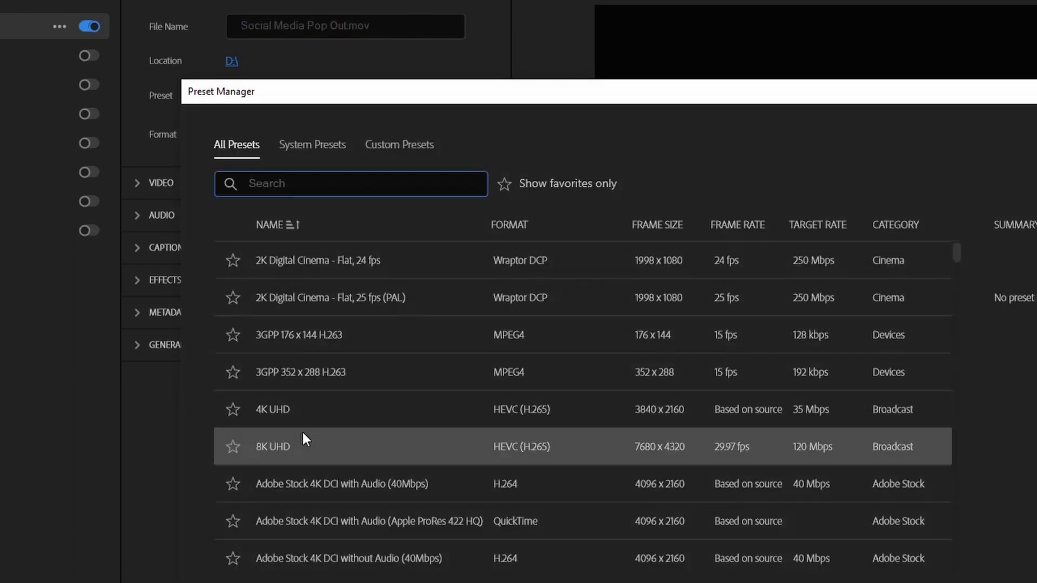
{"action": "scroll", "coordinate": [339, 406], "scroll_direction": "down", "scroll_amount": 10}
{"action": "scroll", "coordinate": [341, 411], "scroll_direction": "down", "scroll_amount": 5}
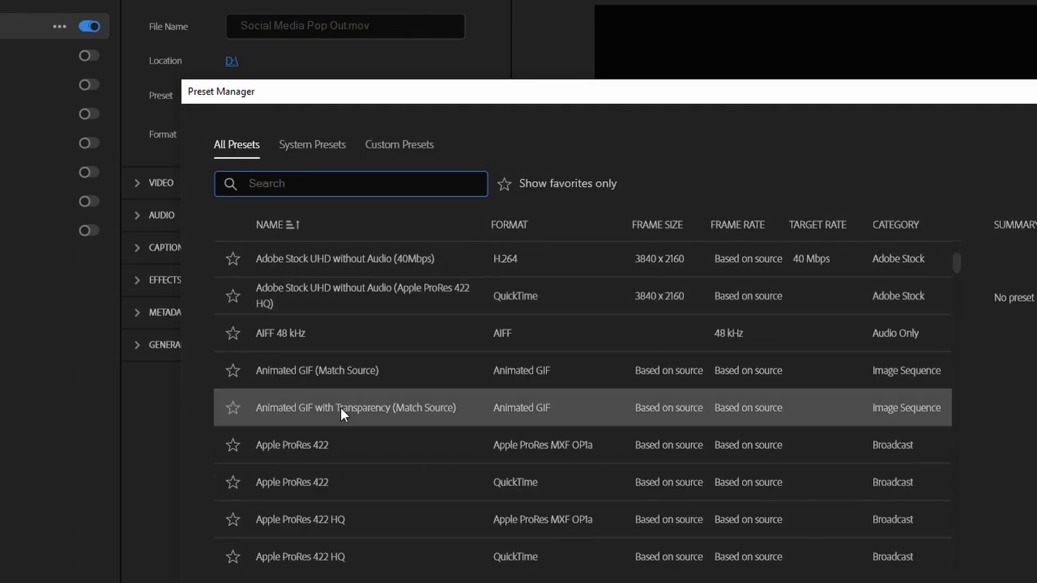
{"action": "scroll", "coordinate": [341, 409], "scroll_direction": "down", "scroll_amount": 8}
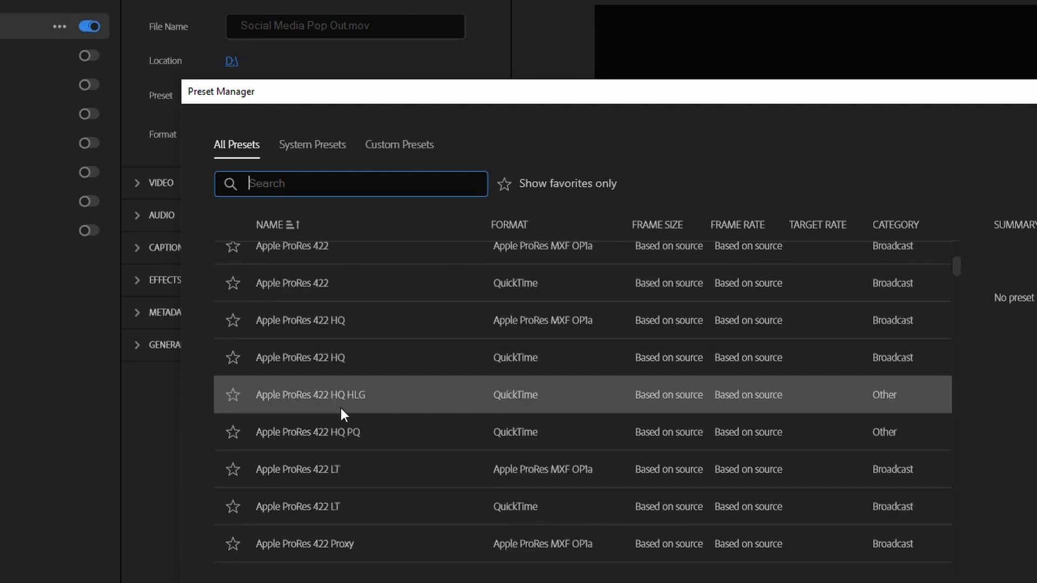
{"action": "scroll", "coordinate": [339, 405], "scroll_direction": "down", "scroll_amount": 5}
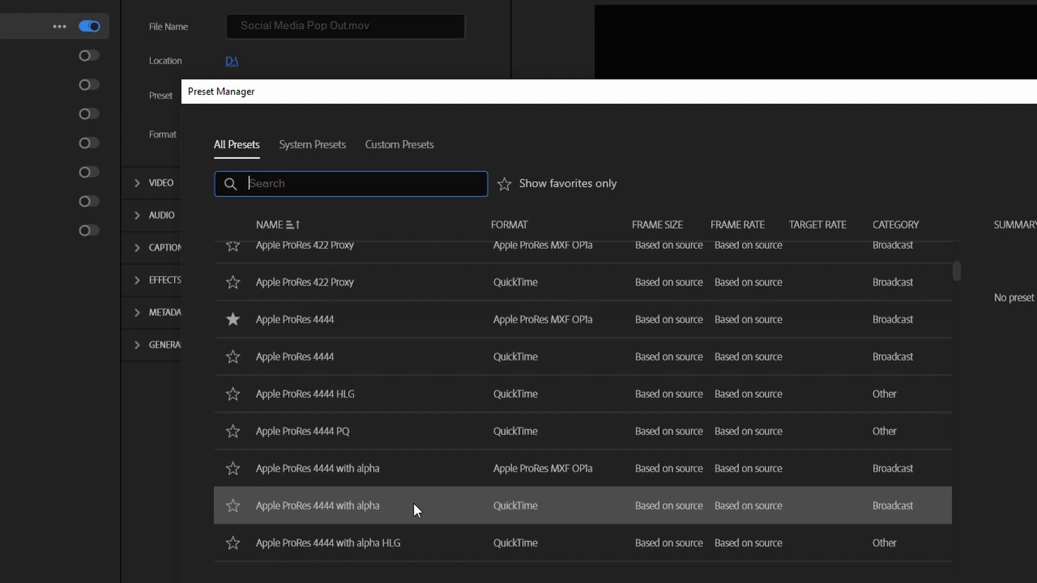
{"action": "left_click", "coordinate": [414, 504]}
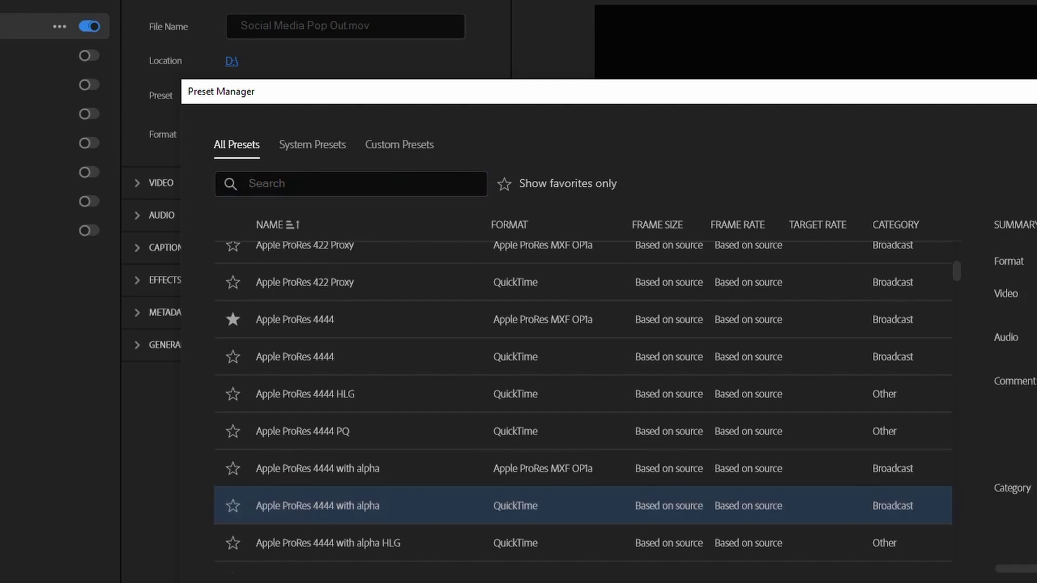
{"action": "key", "text": "Return"}
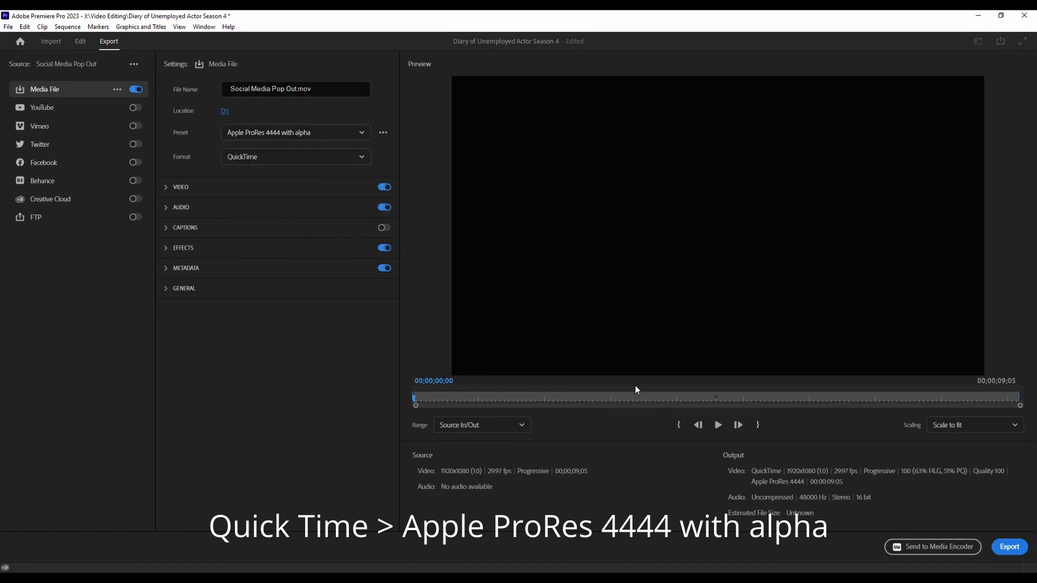
Export the sequence to a Social Media Pop Out MOV file on drive D.
{"action": "left_click", "coordinate": [1010, 548]}
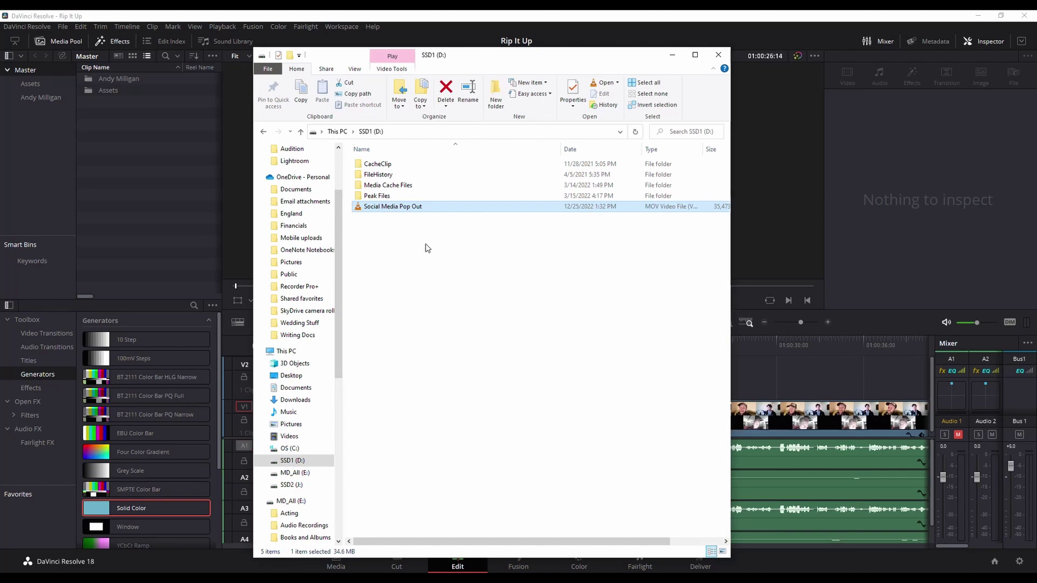
Import Social Media Pop Out.mov to the Media Pool, place it on V2 over the interview, and preview.
{"action": "left_click_drag", "start_coordinate": [382, 210], "coordinate": [157, 160]}
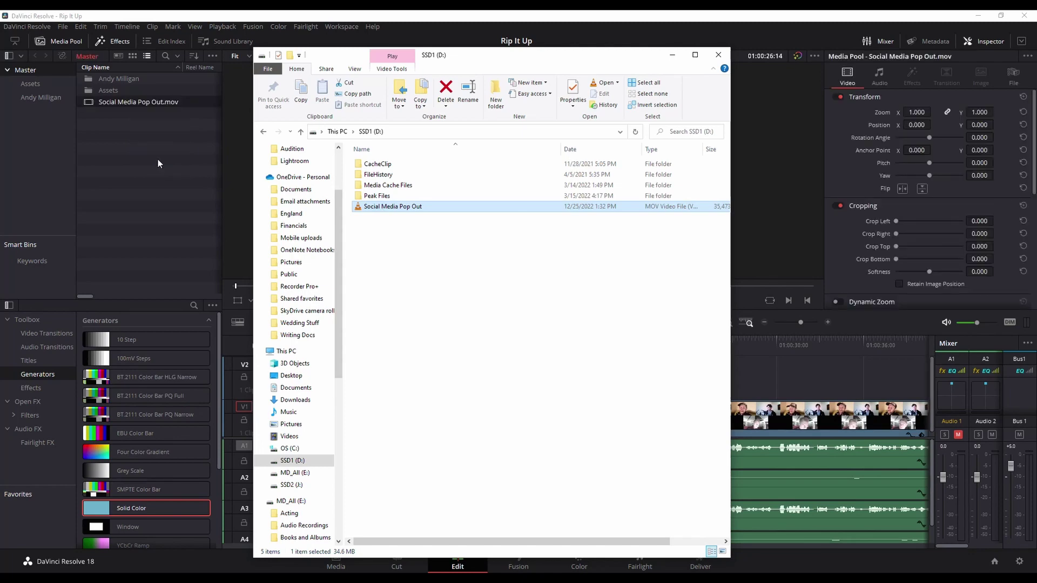
{"action": "left_click", "coordinate": [158, 161]}
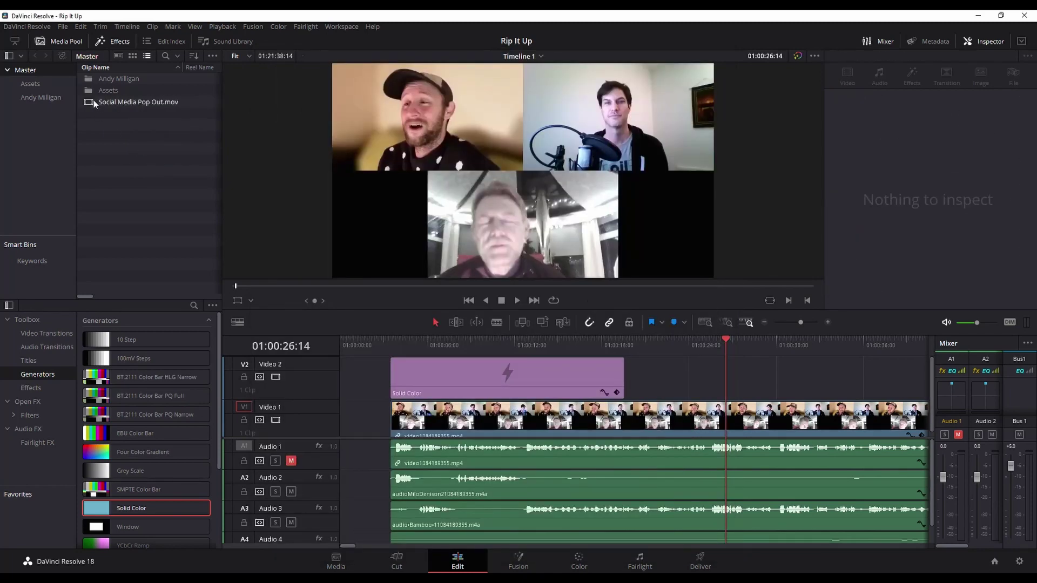
{"action": "left_click_drag", "start_coordinate": [93, 100], "coordinate": [652, 405]}
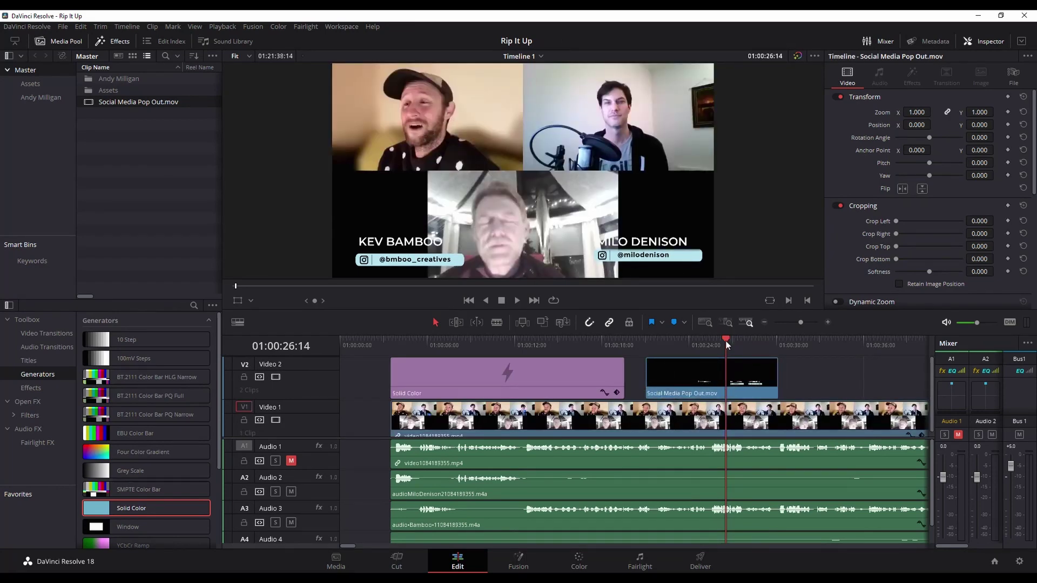
{"action": "mouse_move", "coordinate": [726, 344]}
{"action": "left_mouse_down"}
{"action": "mouse_move", "coordinate": [683, 347]}
{"action": "mouse_move", "coordinate": [725, 350]}
{"action": "left_mouse_up"}
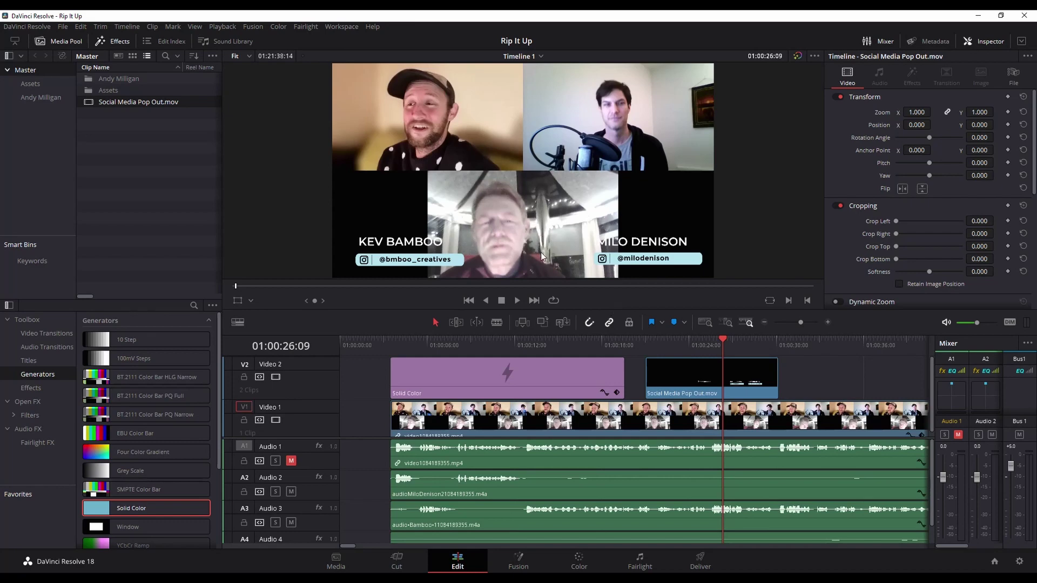
{"action": "mouse_move", "coordinate": [647, 359]}
{"action": "mouse_move", "coordinate": [722, 340]}
{"action": "left_mouse_down"}
{"action": "mouse_move", "coordinate": [668, 340]}
{"action": "mouse_move", "coordinate": [732, 339]}
{"action": "left_mouse_up"}
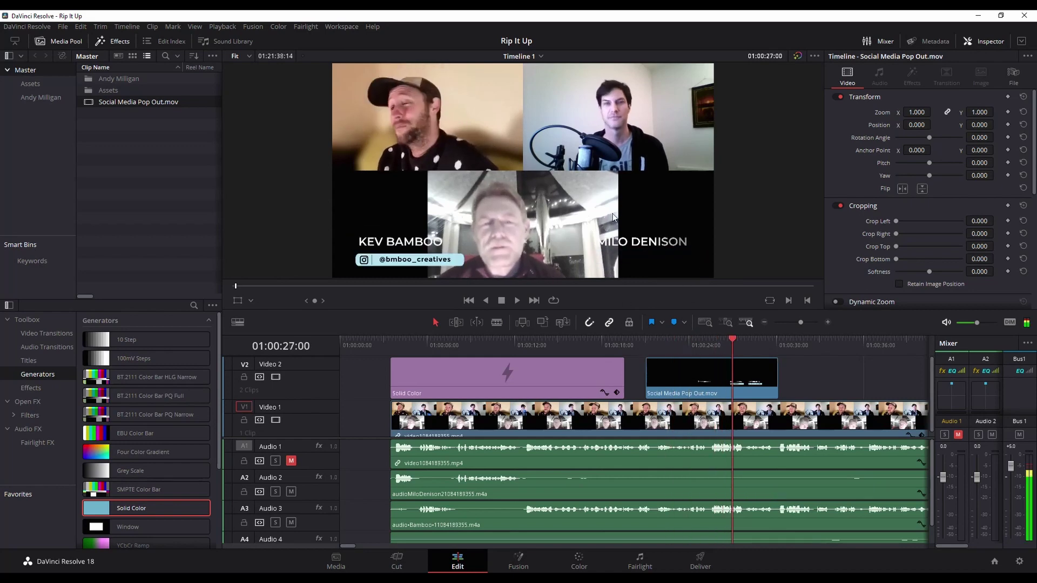